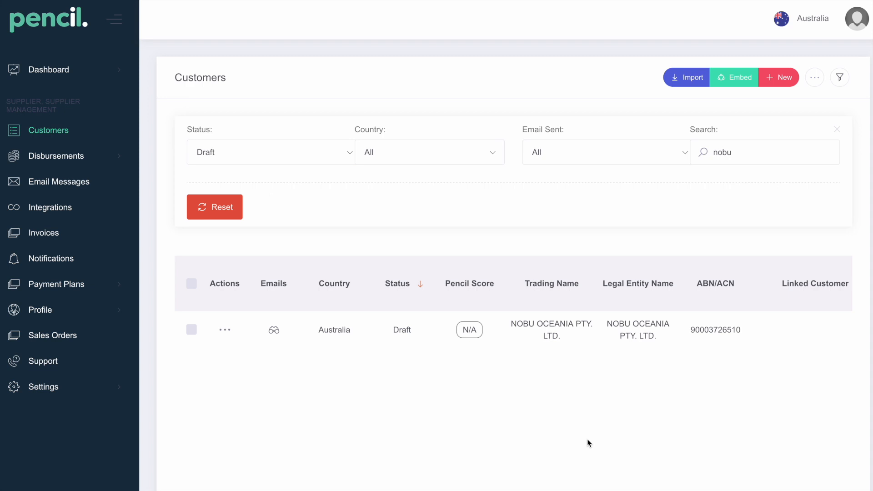
- Start an email for the draft customer NOBU OCEANIA PTY. LTD. and address it to the listed director
click(224, 331)
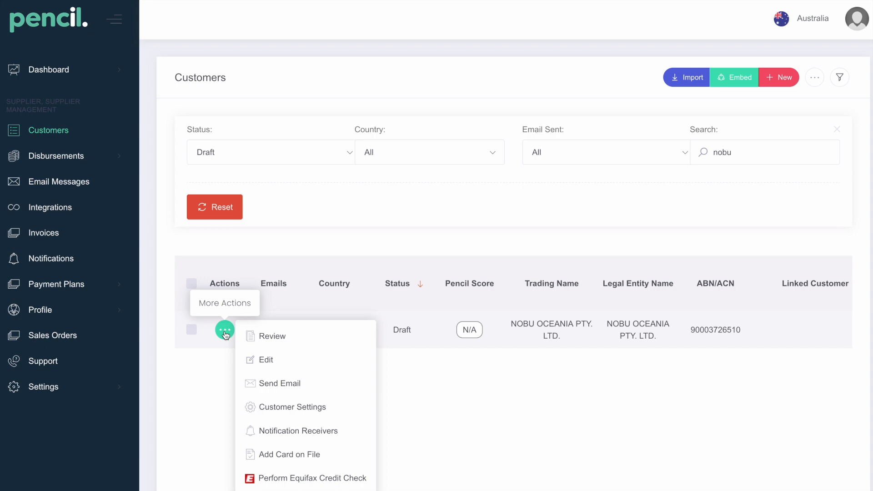
click(282, 379)
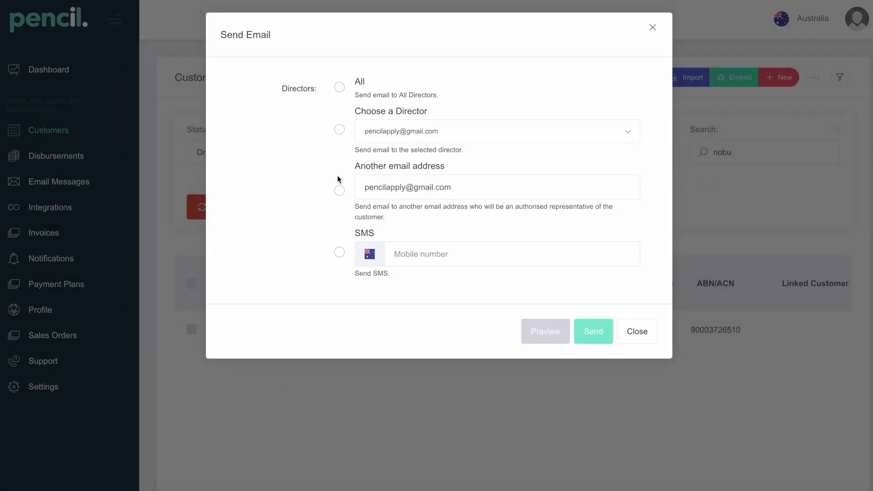
click(339, 131)
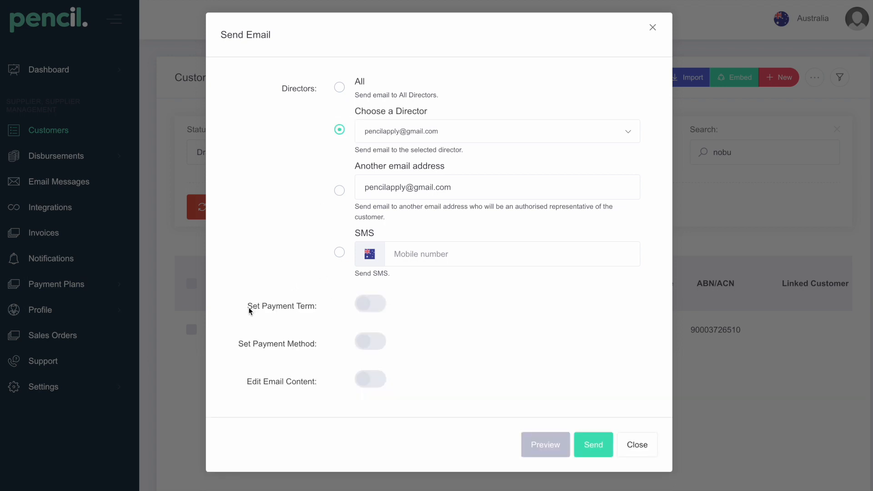
- Enable the preset payment term with 30 days and a credit limit of 10,000.00 AUD
click(369, 308)
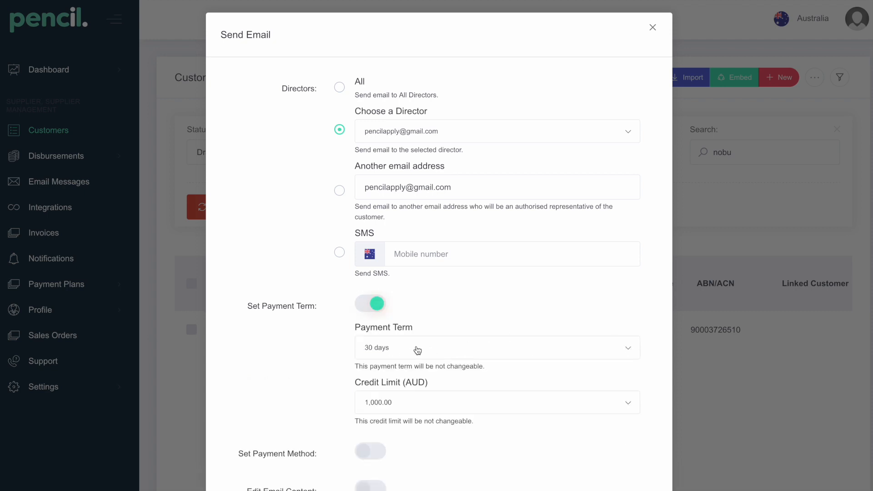
click(627, 347)
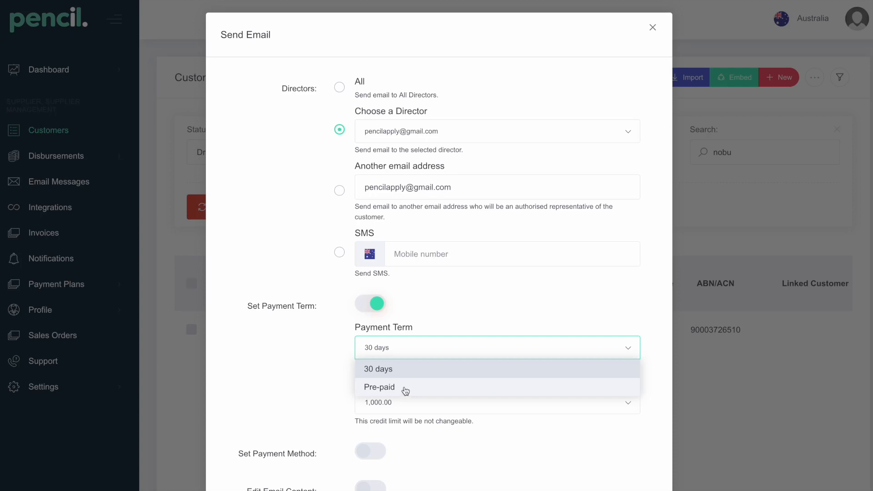
click(394, 368)
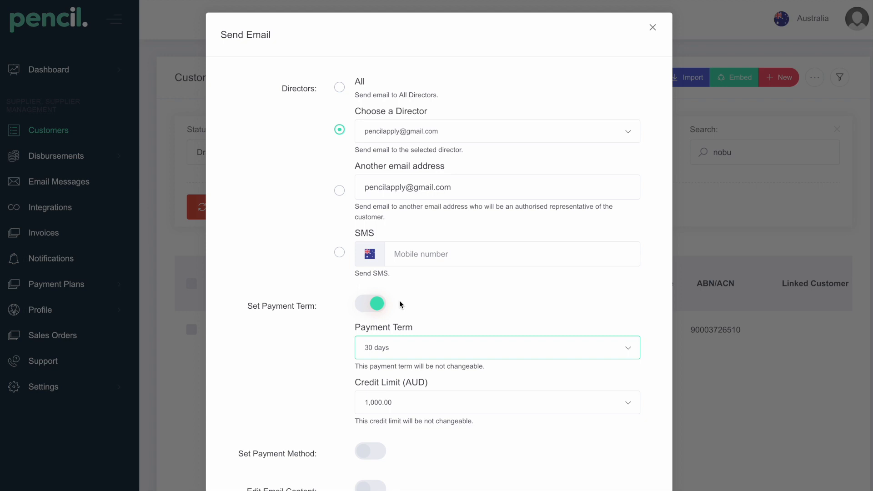
click(628, 403)
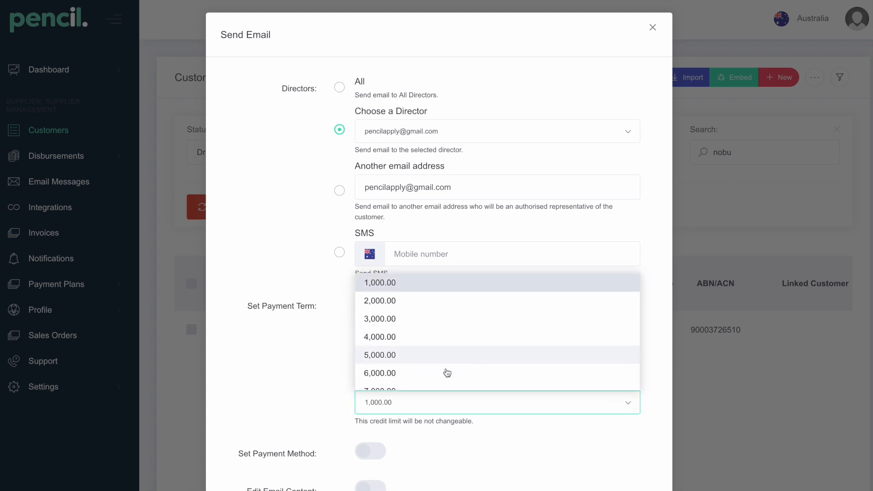
scroll(457, 360, down, 5)
click(386, 298)
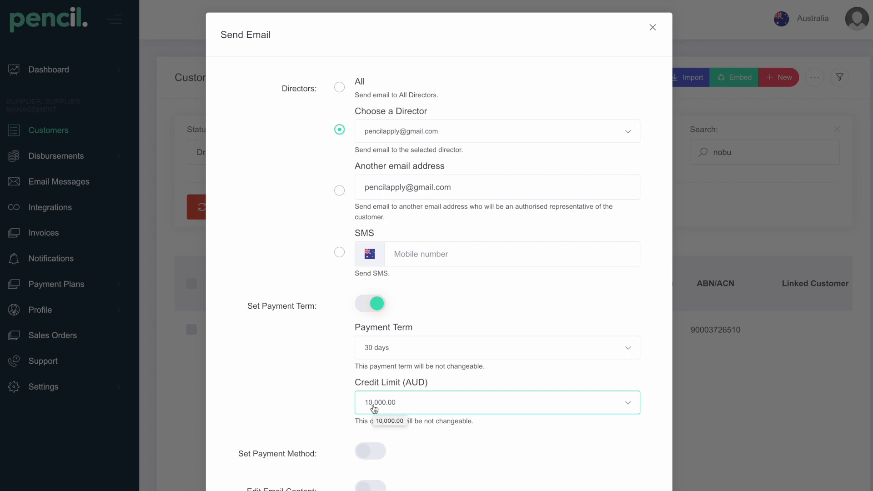
scroll(289, 387, down, 2)
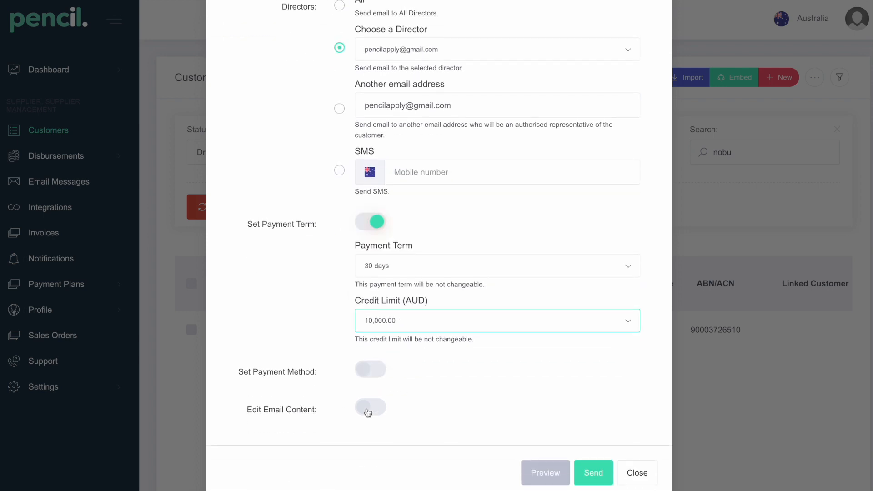
click(369, 368)
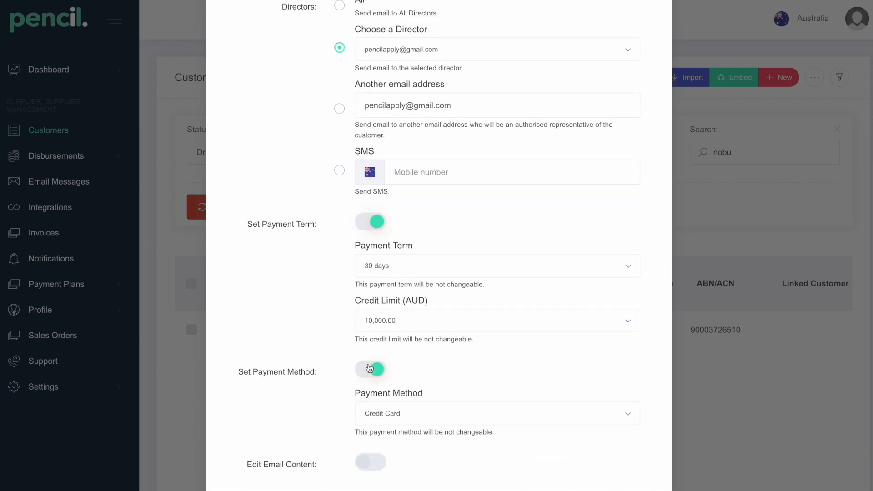
click(630, 416)
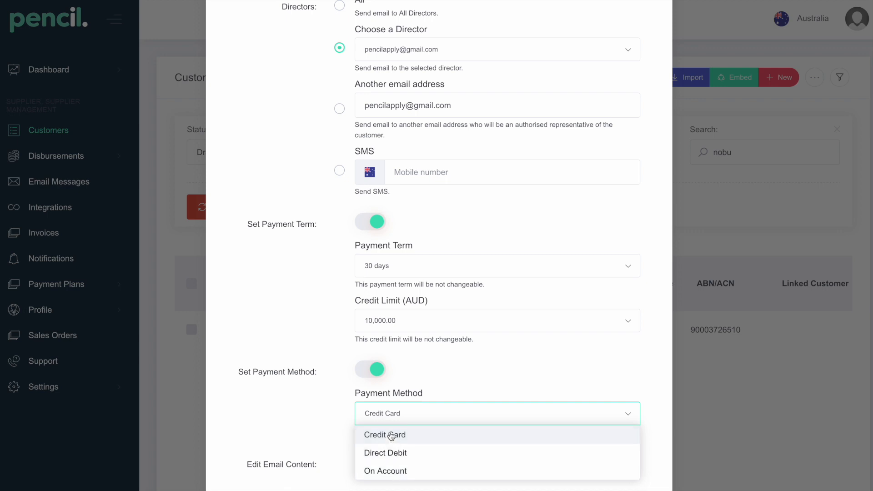
click(431, 389)
click(382, 367)
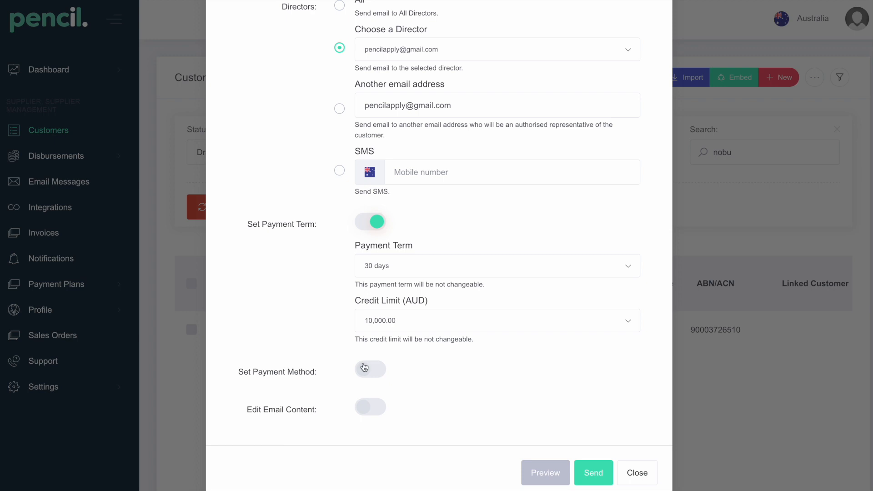
- Enable editing of the email content and preview the customer onboarding email
click(363, 409)
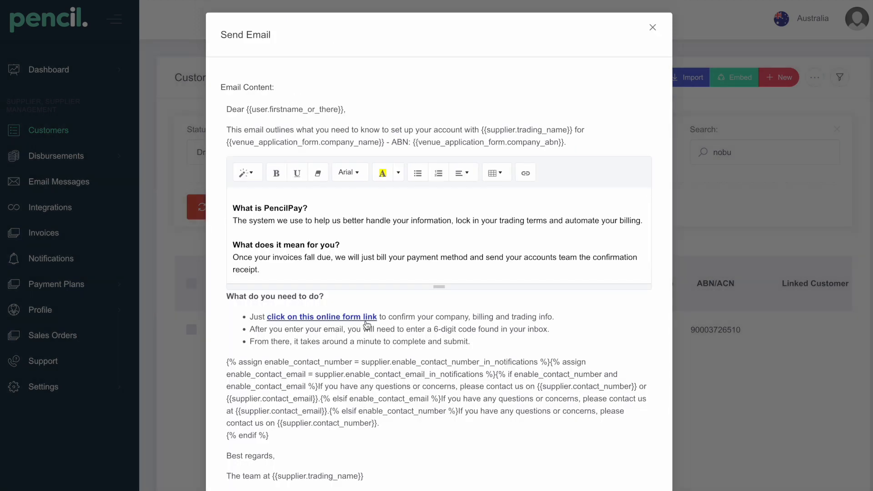
scroll(362, 362, down, 3)
click(550, 475)
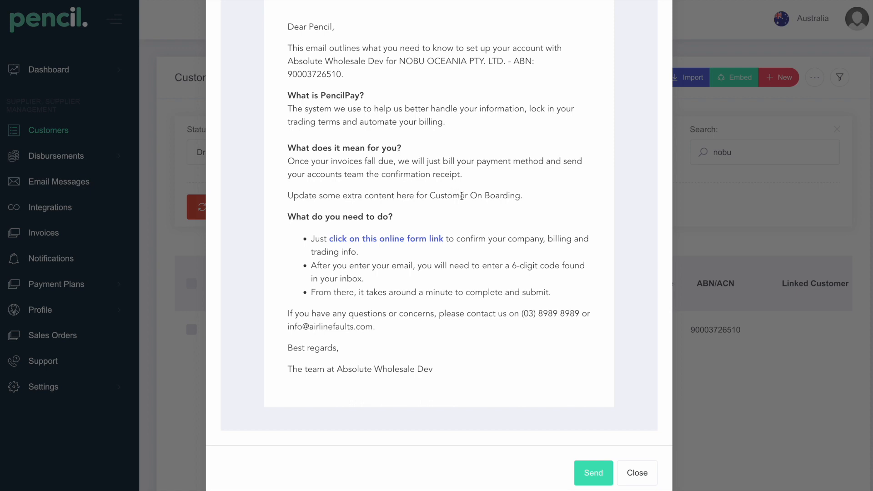
- Open the account application from the email's online form link and accept the prefilled company and authority details
click(385, 239)
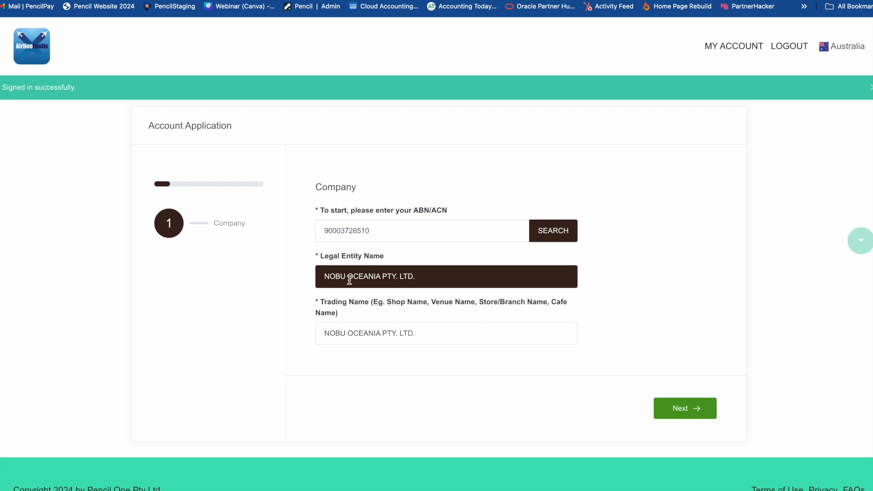
click(685, 409)
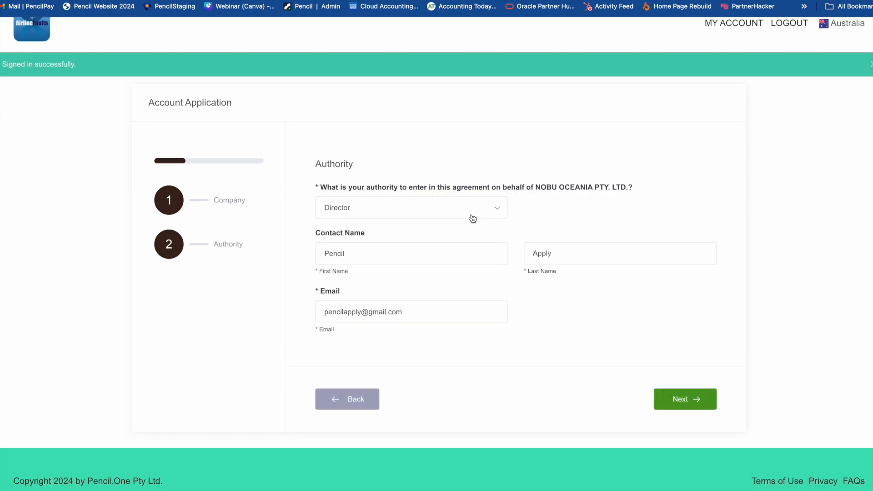
click(685, 398)
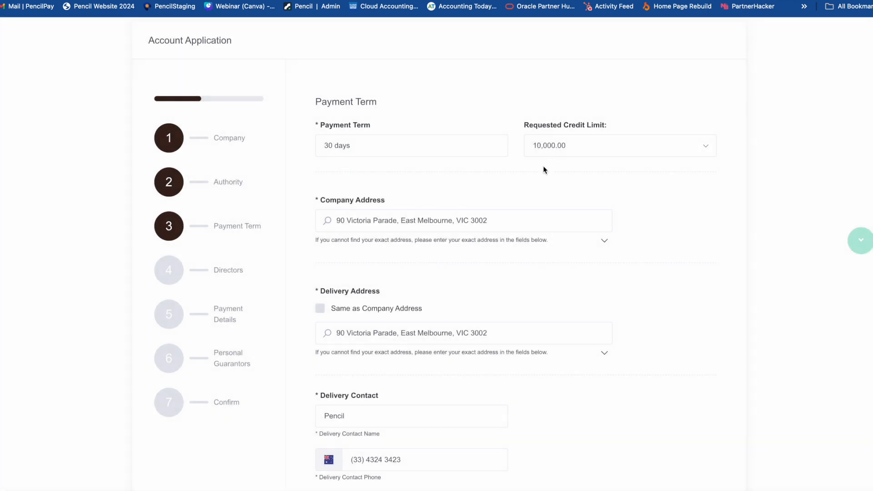
- Accept the prefilled payment term, address, contact and director details and continue to the payment details
scroll(374, 378, down, 3)
scroll(442, 385, down, 5)
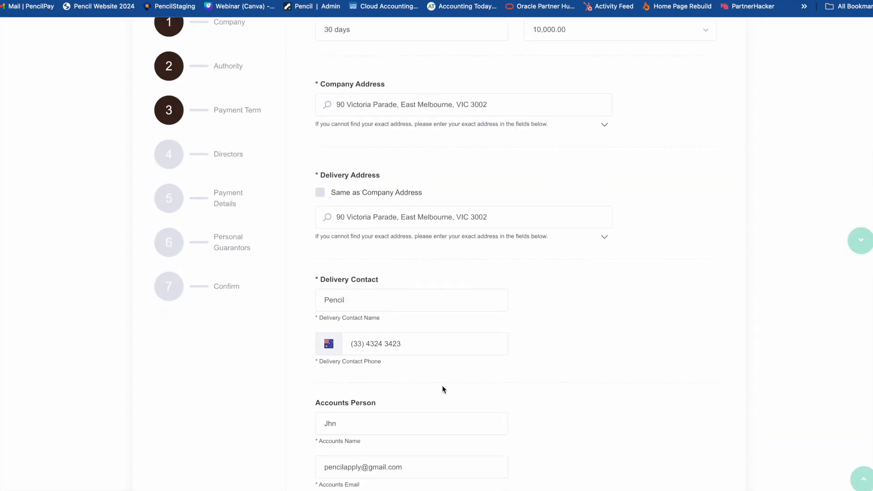
click(687, 423)
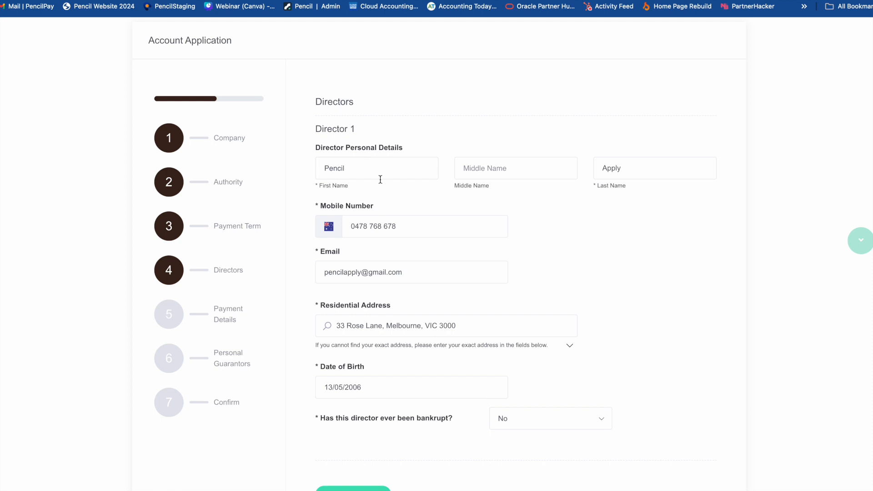
scroll(536, 383, down, 3)
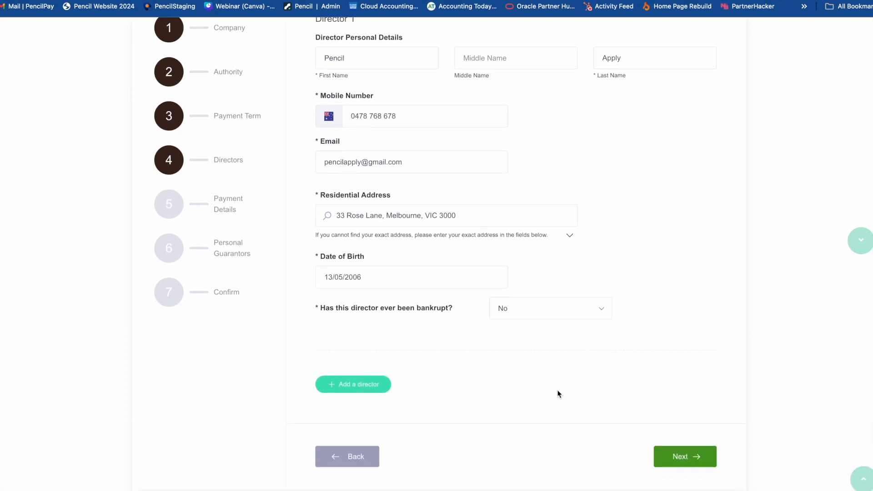
click(682, 457)
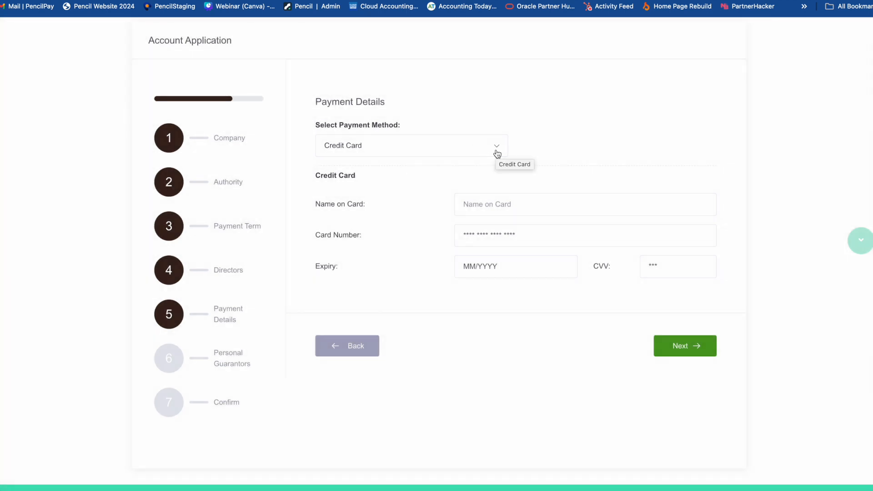
- Set the application's payment method to On Account and continue to the personal guarantors
click(499, 145)
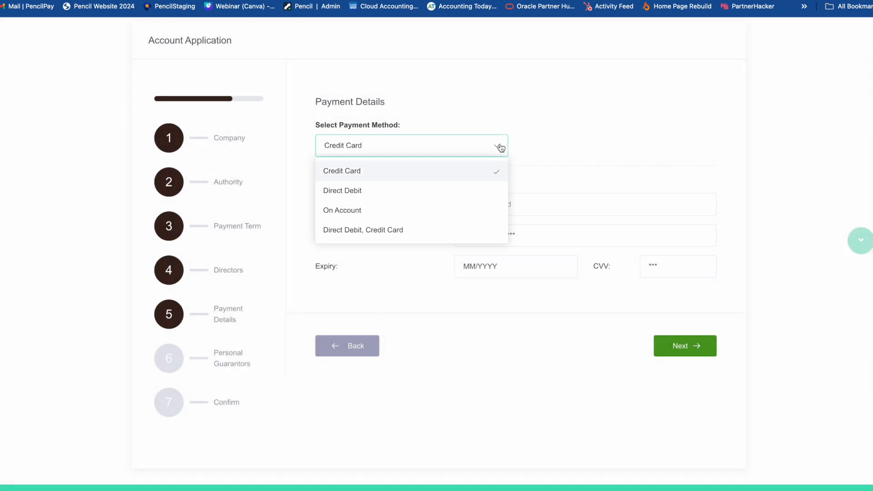
click(346, 193)
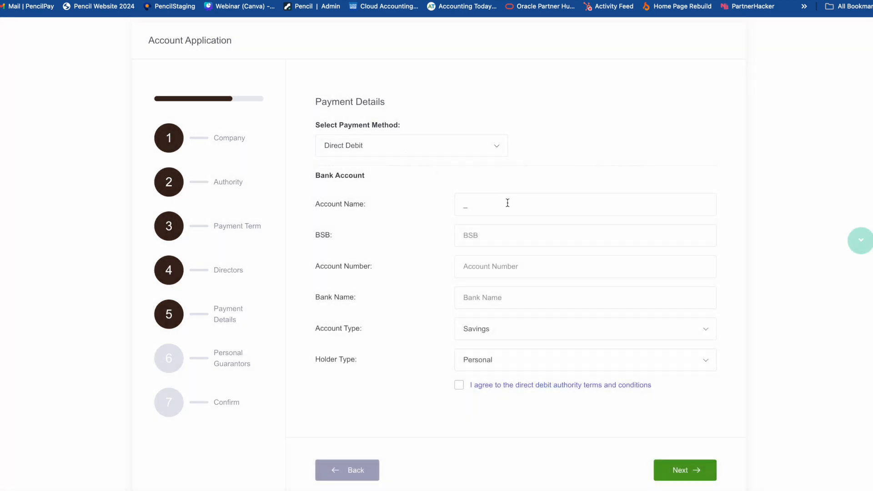
click(496, 148)
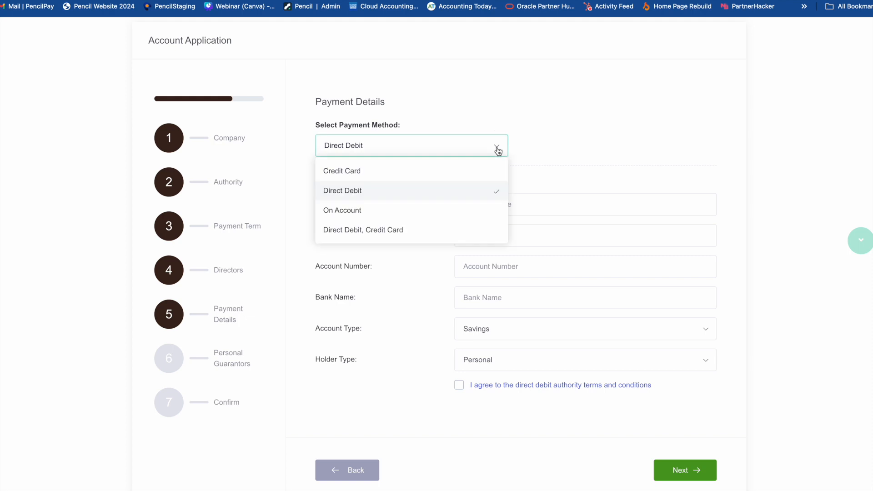
click(337, 216)
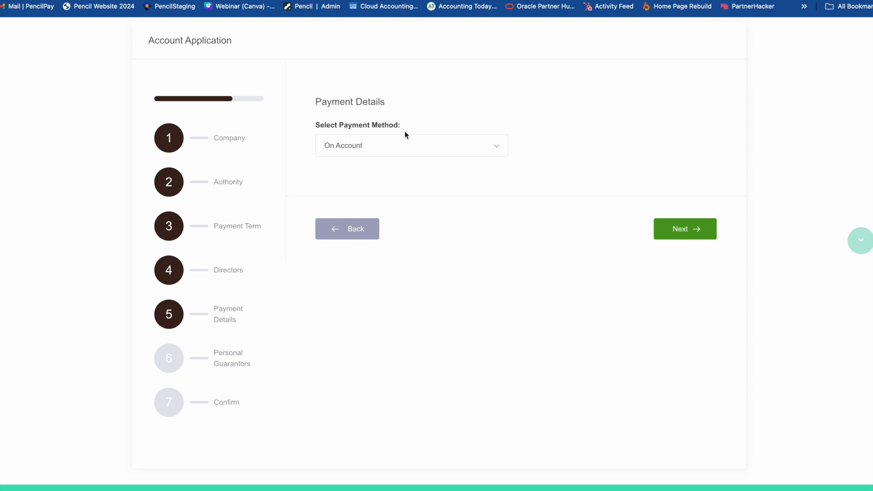
click(495, 145)
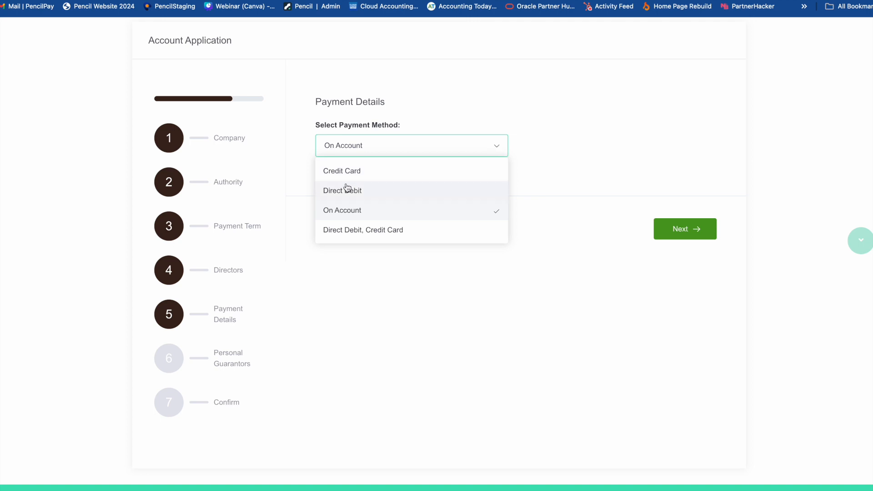
click(484, 80)
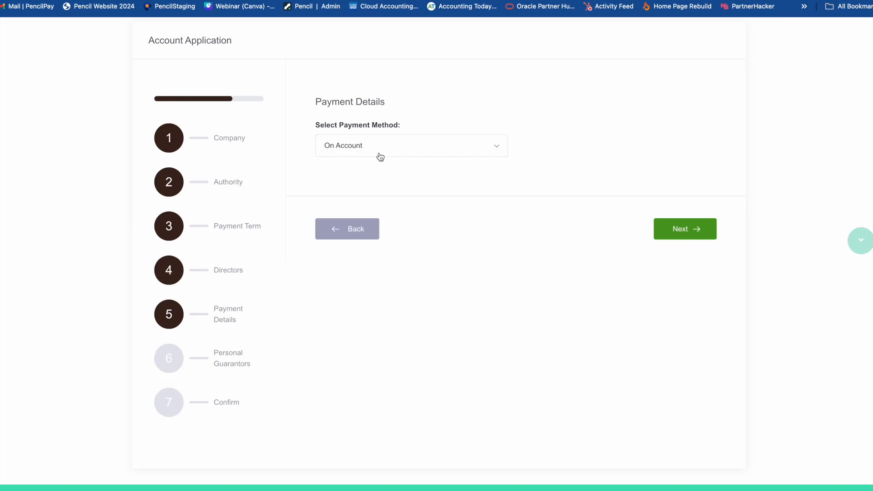
click(686, 230)
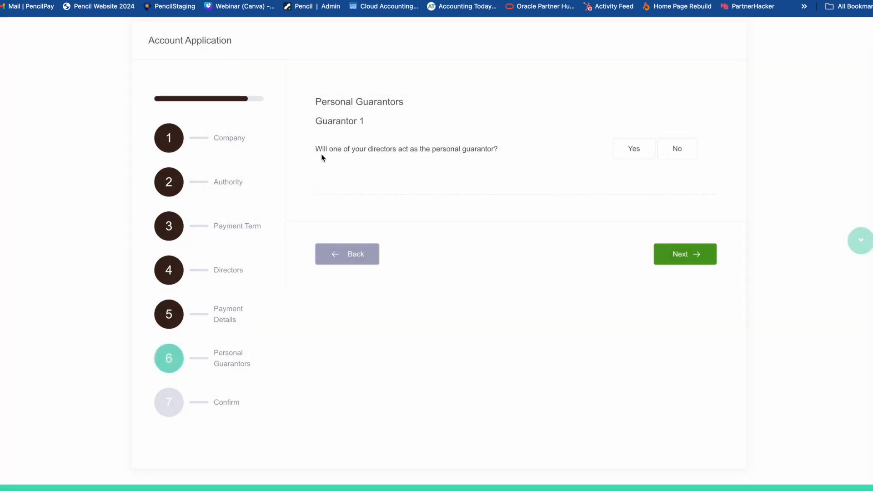
- Confirm that the listed director acts as personal guarantor and continue to the confirmation stage
click(630, 150)
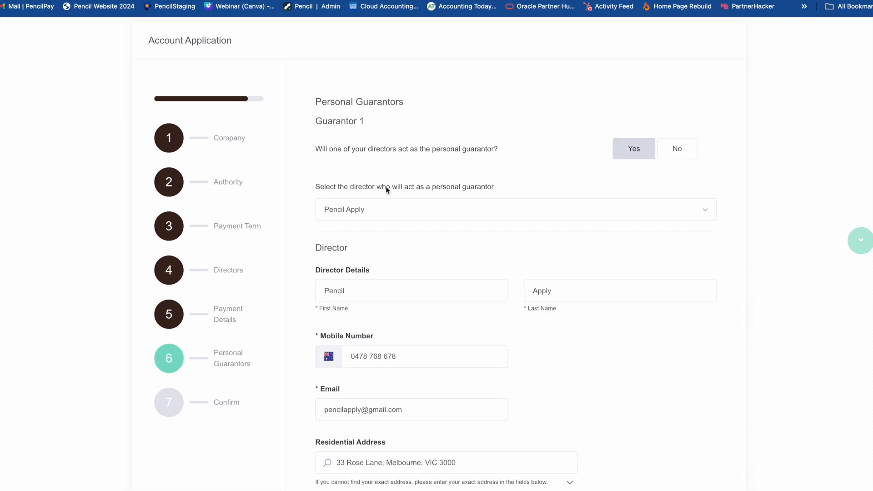
scroll(358, 180, down, 4)
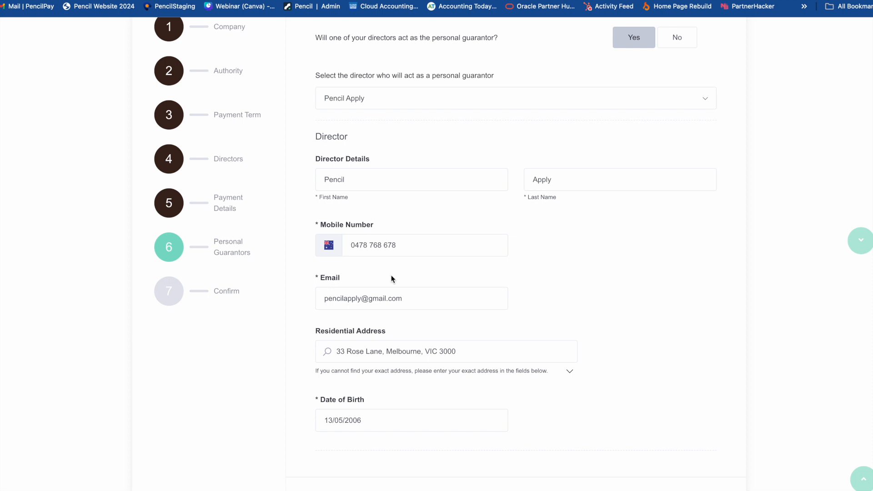
scroll(394, 287, down, 1)
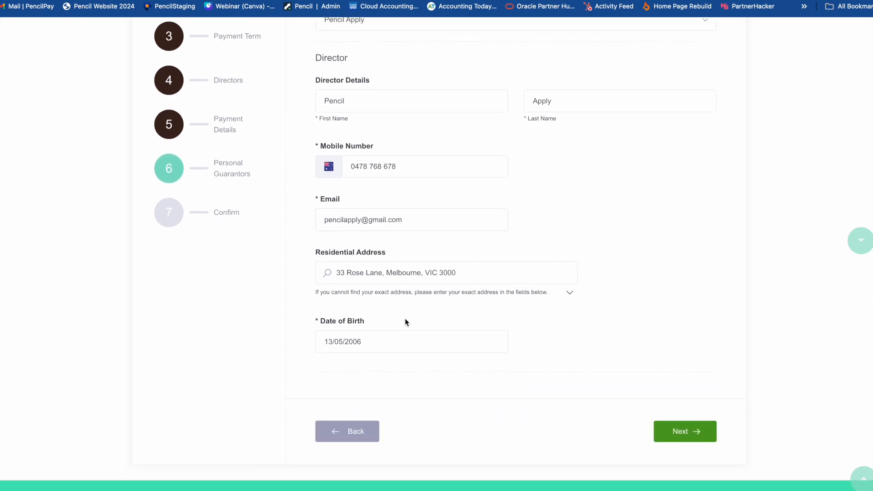
click(685, 431)
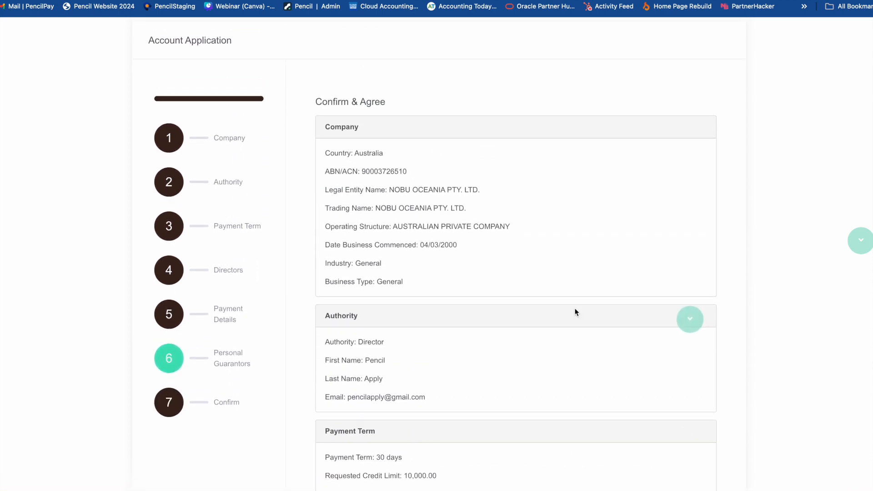
- Review the application summary and terms on the confirmation stage, and enter the applicant's full name as the authorised signature
scroll(455, 246, down, 2)
scroll(455, 248, down, 10)
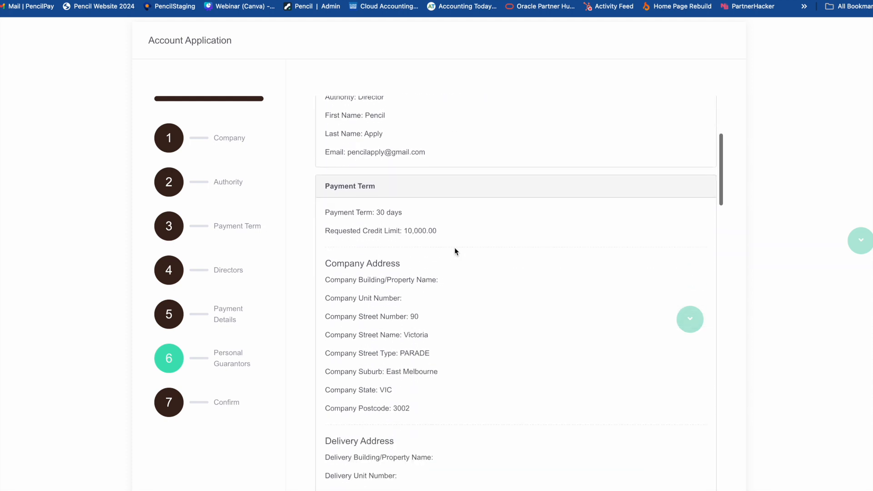
scroll(455, 249, down, 11)
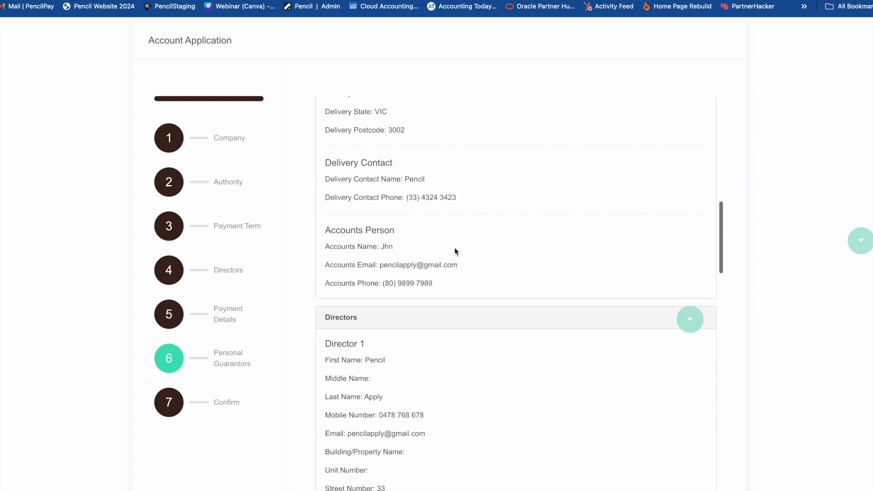
scroll(455, 248, down, 12)
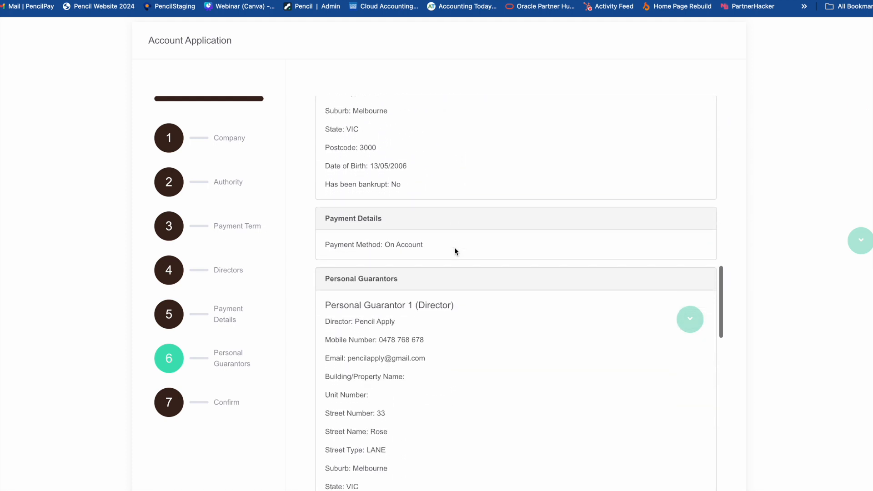
scroll(455, 248, down, 16)
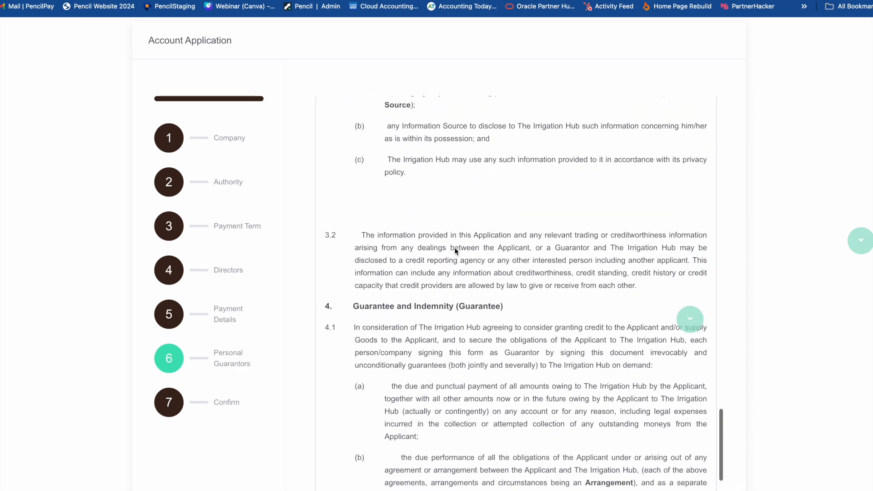
scroll(455, 247, down, 18)
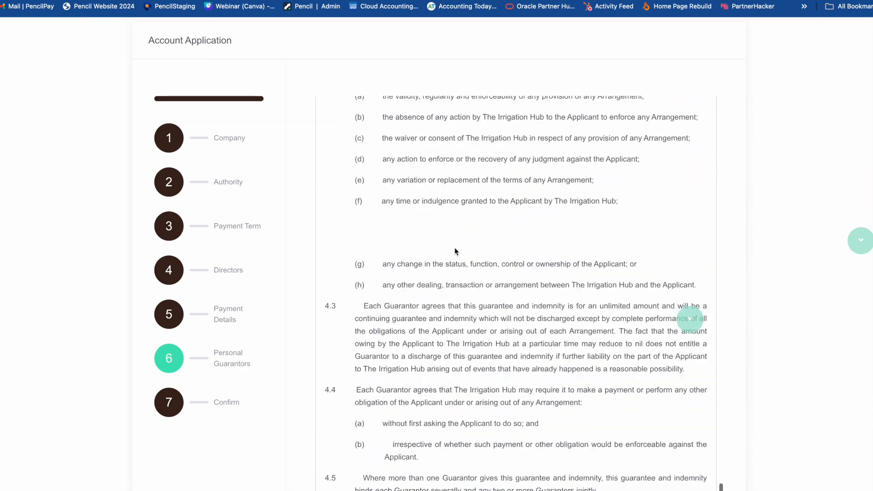
click(435, 236)
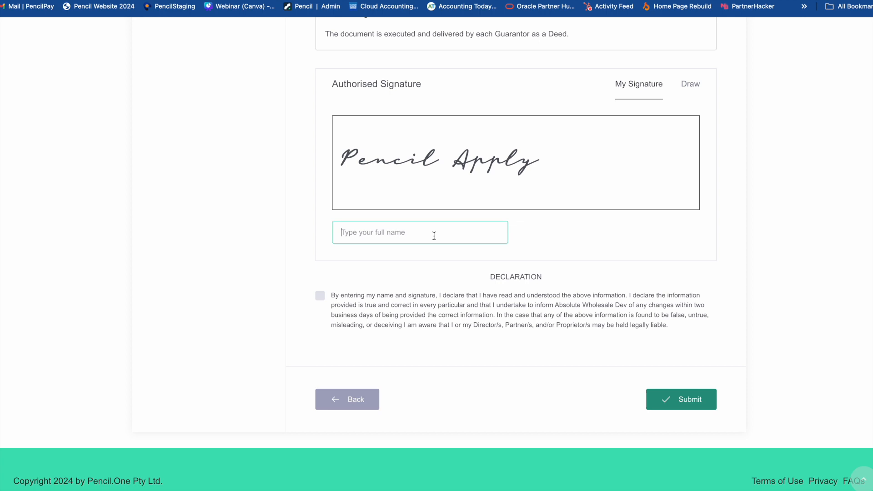
text(Pencil Apply)
- Accept the declaration, submit the account application and dismiss the submission notice
click(321, 297)
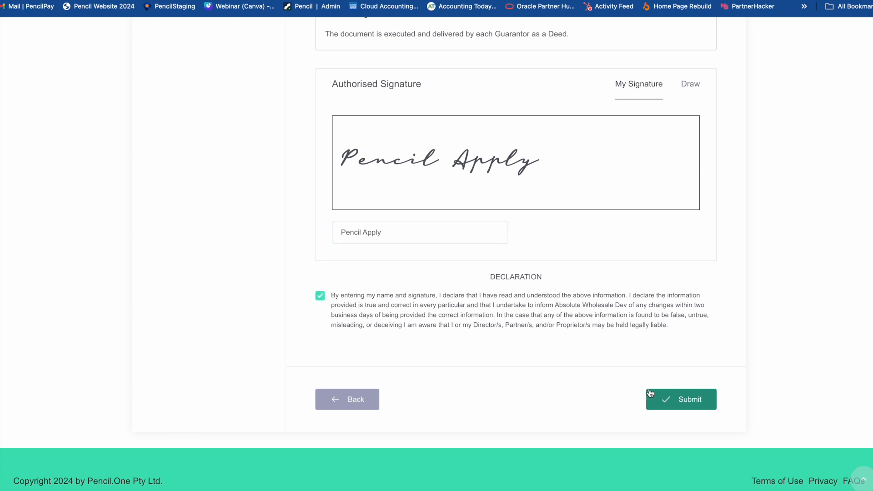
click(694, 402)
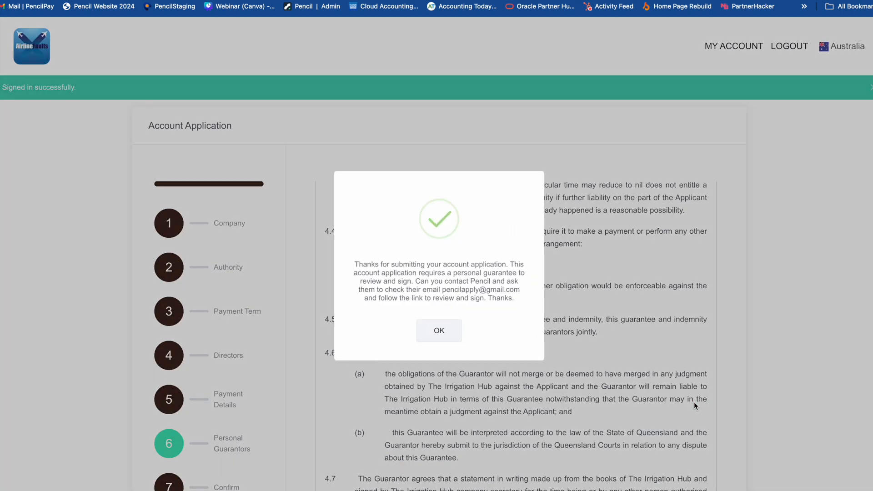
click(439, 331)
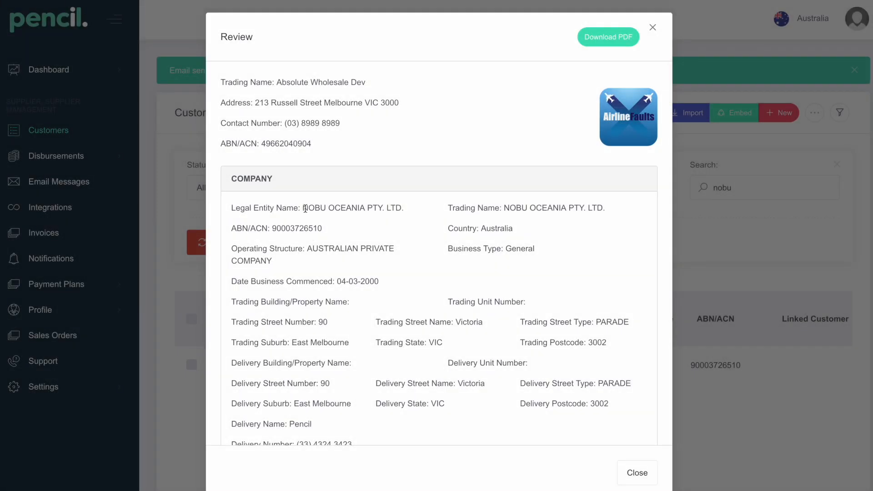
- Review the submitted NOBU OCEANIA PTY. LTD. application from company details through to the authorised signature, and close the review
scroll(386, 209, down, 5)
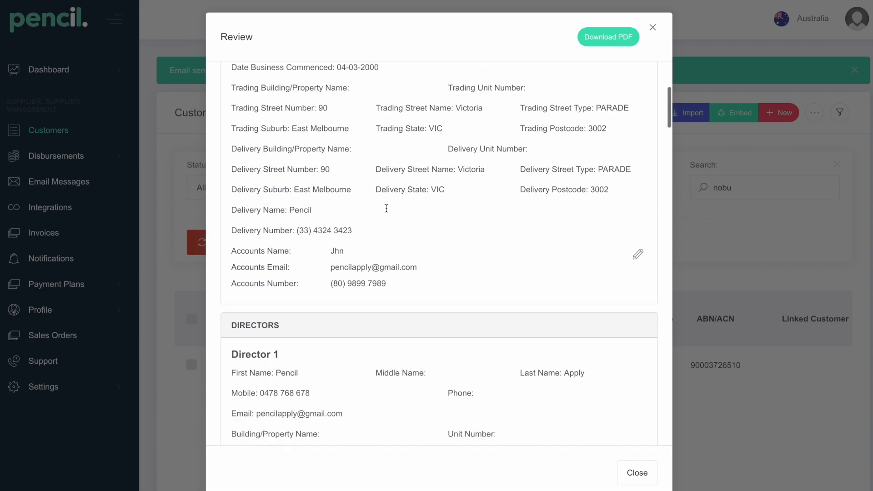
scroll(386, 211, down, 15)
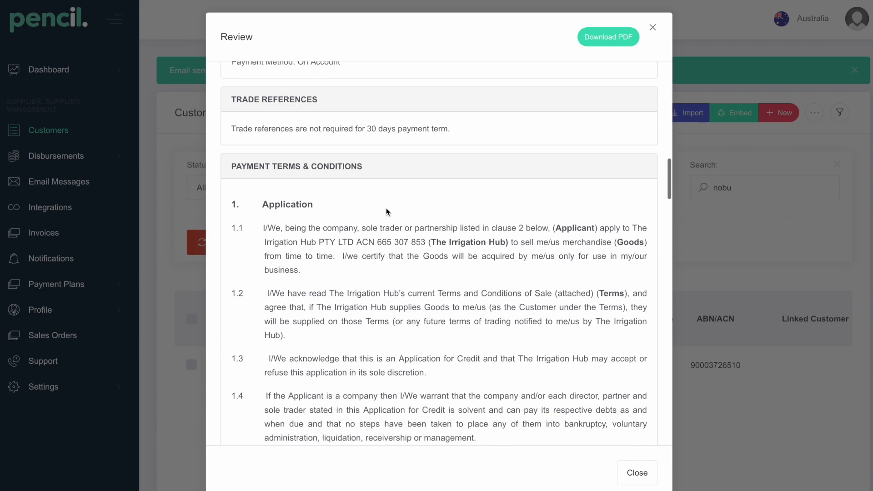
scroll(387, 209, down, 16)
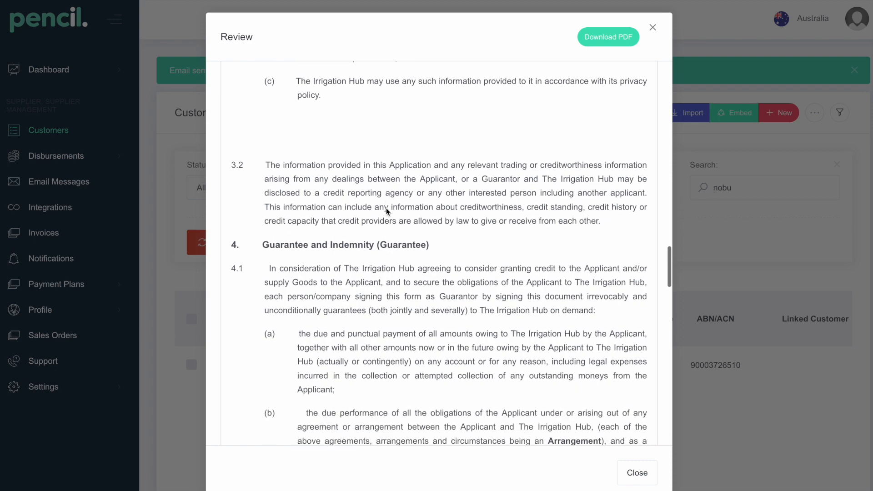
scroll(386, 209, down, 16)
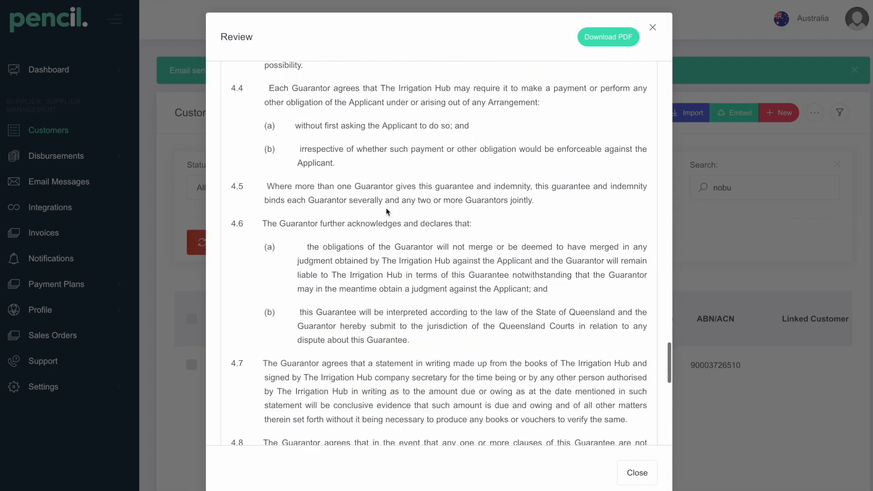
scroll(386, 211, down, 6)
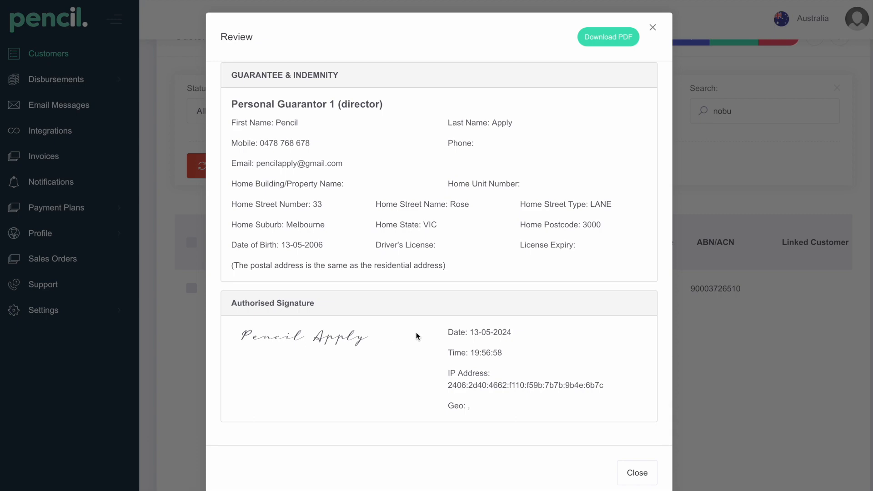
click(635, 471)
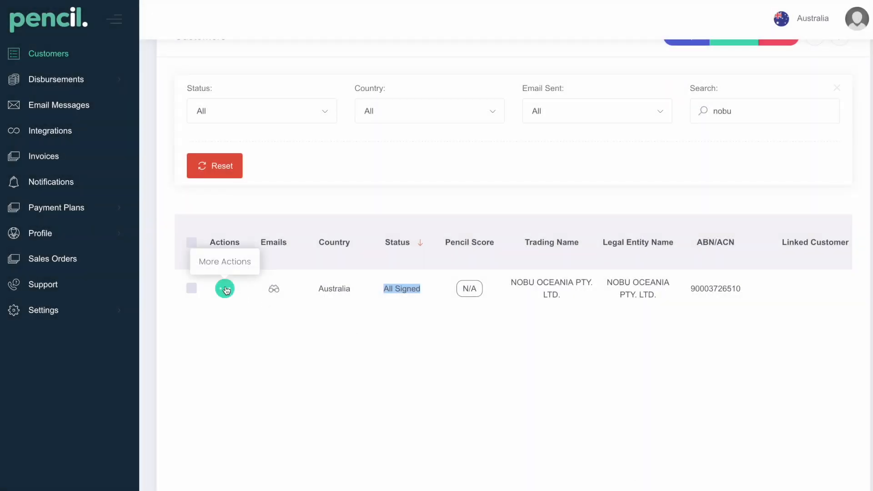
- View the Equifax credit check options for NOBU OCEANIA PTY. LTD. and leave without paying for a check
click(226, 290)
click(308, 415)
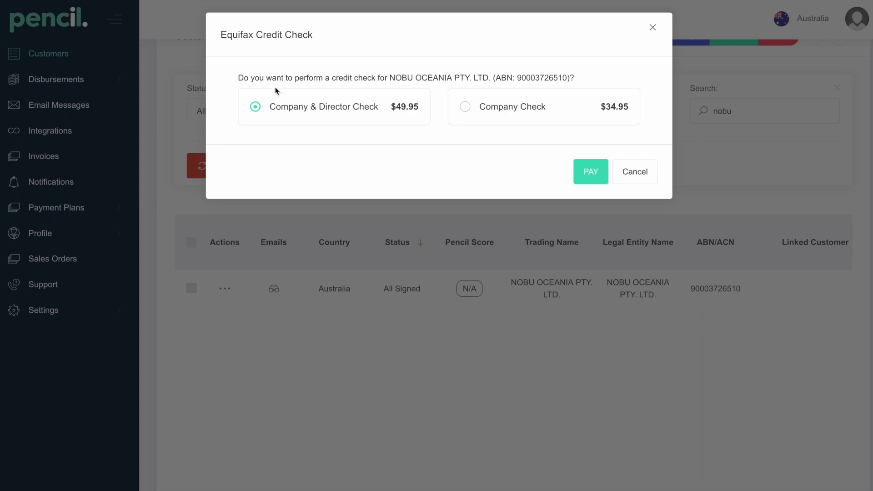
click(648, 179)
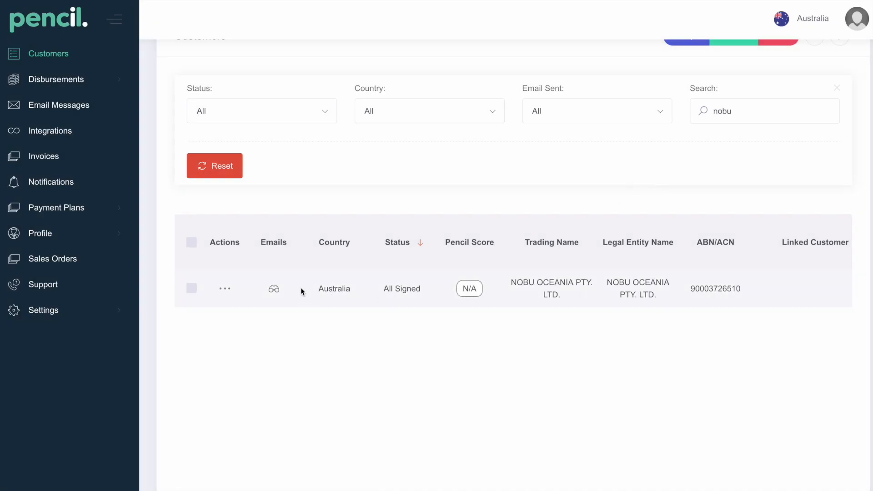
- Change the credit limit offered to NOBU OCEANIA PTY. LTD. to 5,000 and approve the new limit
click(225, 289)
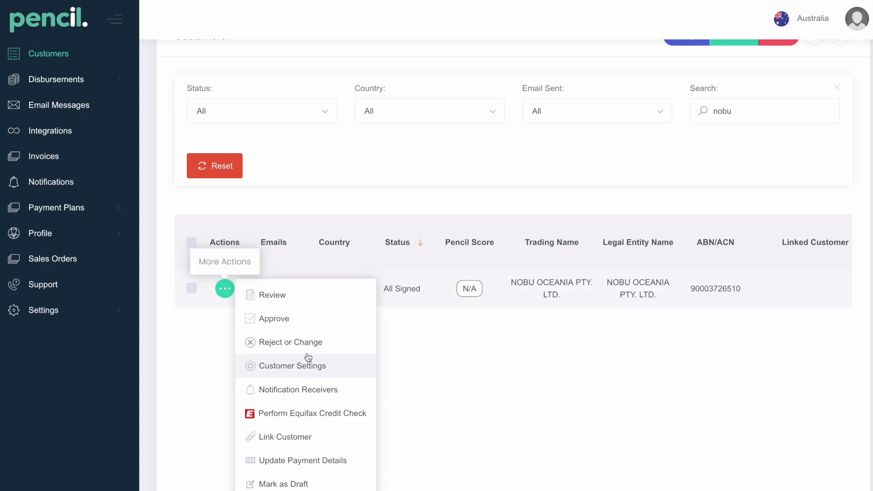
click(324, 347)
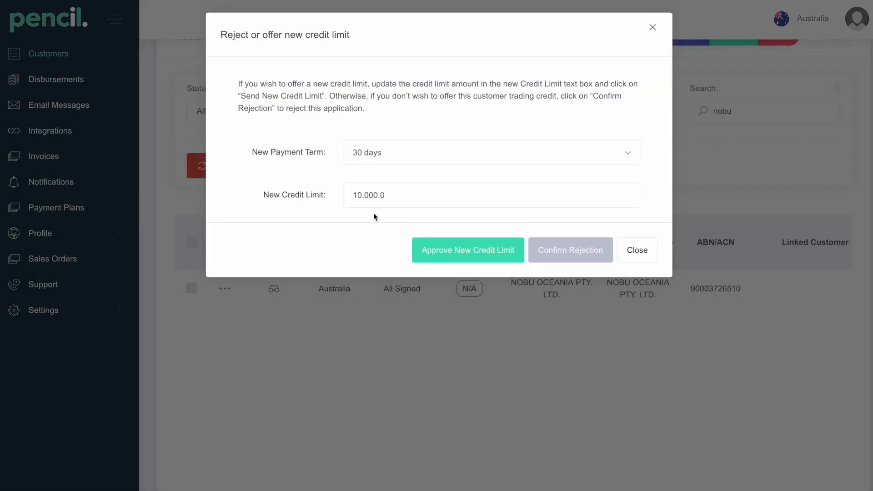
drag(394, 197, 350, 198)
text(5,000)
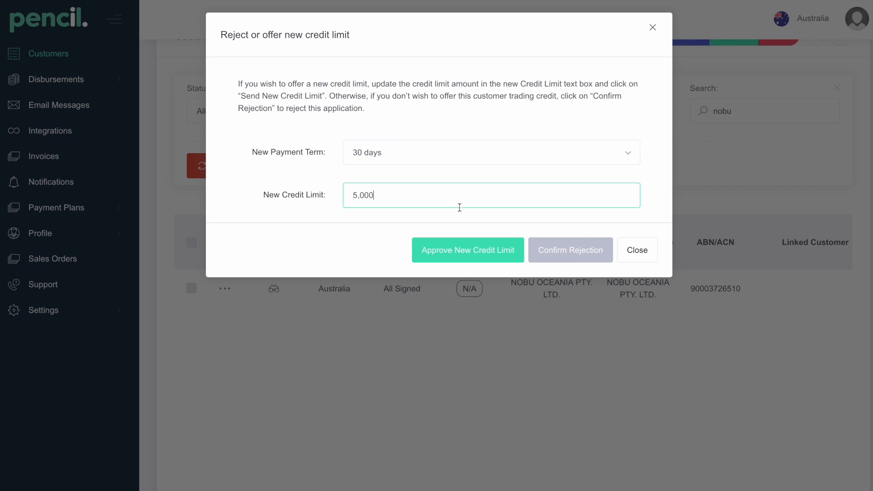
click(483, 255)
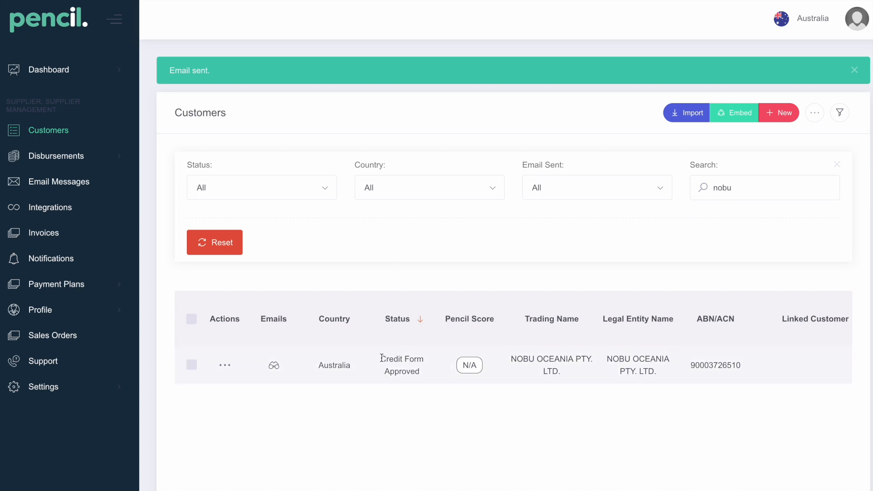
- Open the review of the approved customer's application, download it as a PDF and read through to the authorised signature
drag(381, 358, 420, 372)
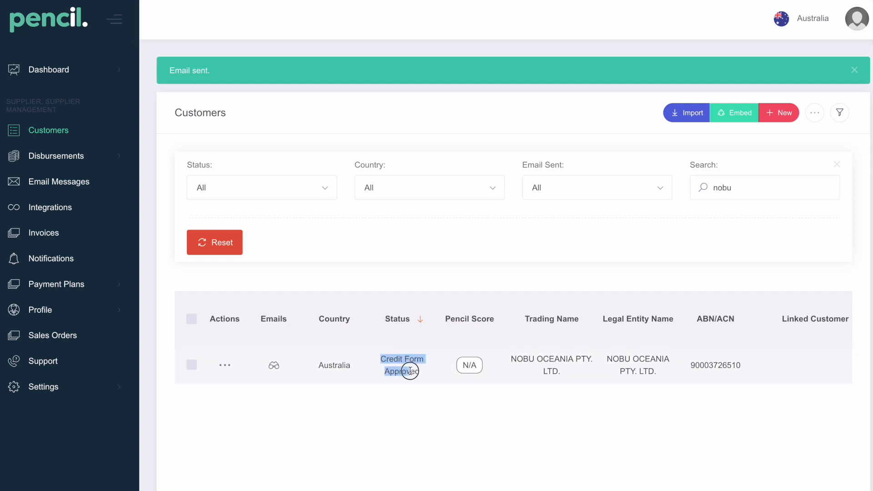
click(225, 366)
scroll(329, 391, down, 2)
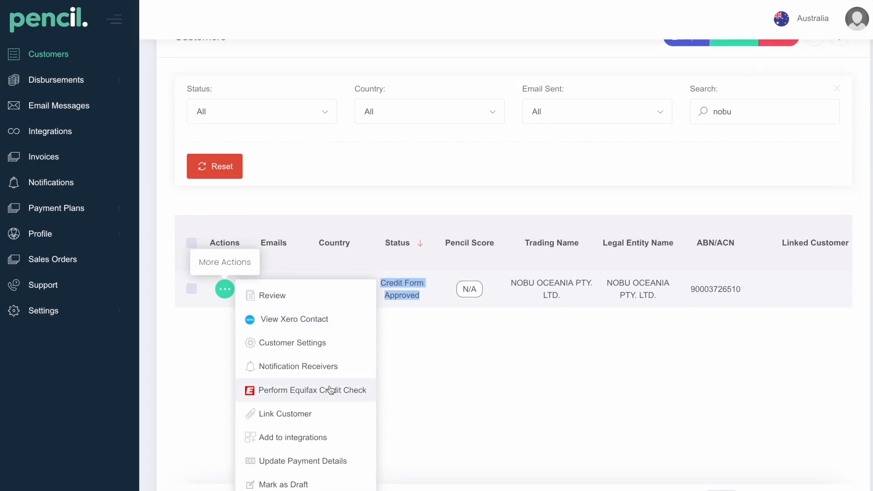
click(291, 280)
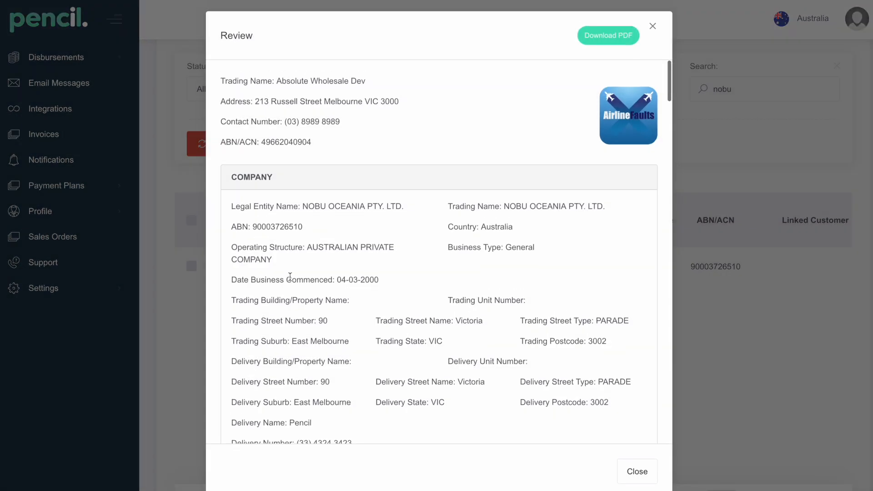
click(605, 41)
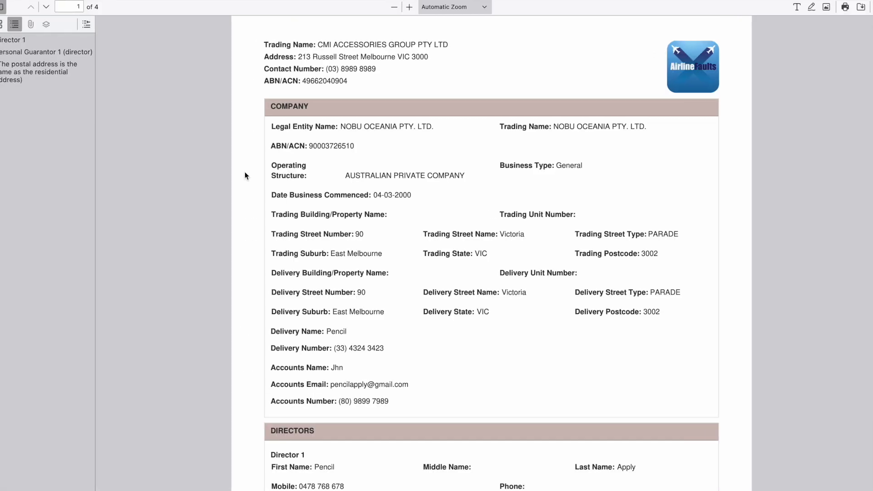
scroll(496, 306, down, 20)
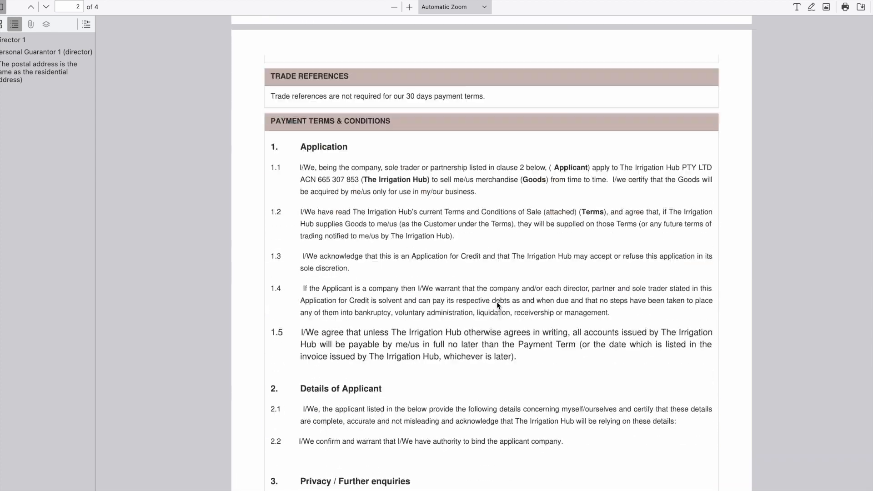
scroll(497, 302, down, 15)
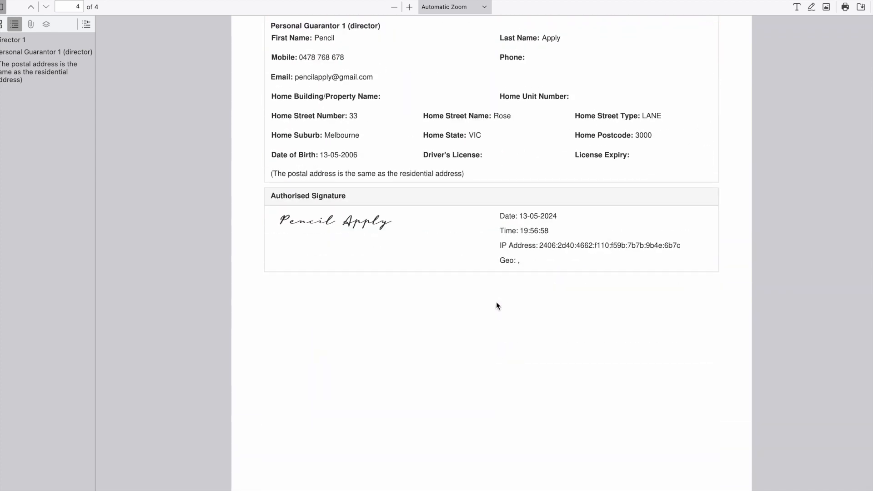